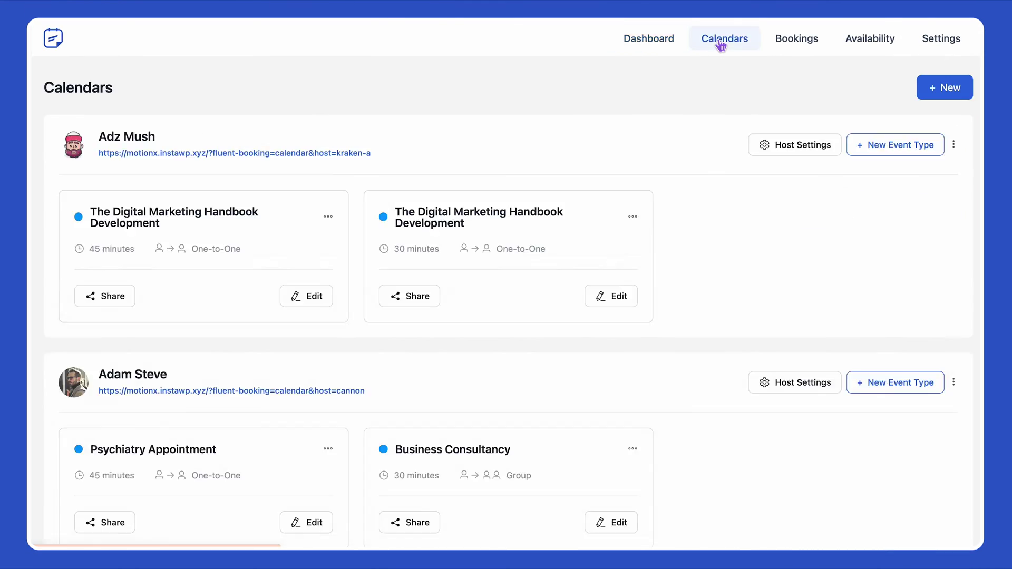
scroll(582, 257, "down", 1)
scroll(581, 257, "down", 1)
scroll(581, 258, "down", 1)
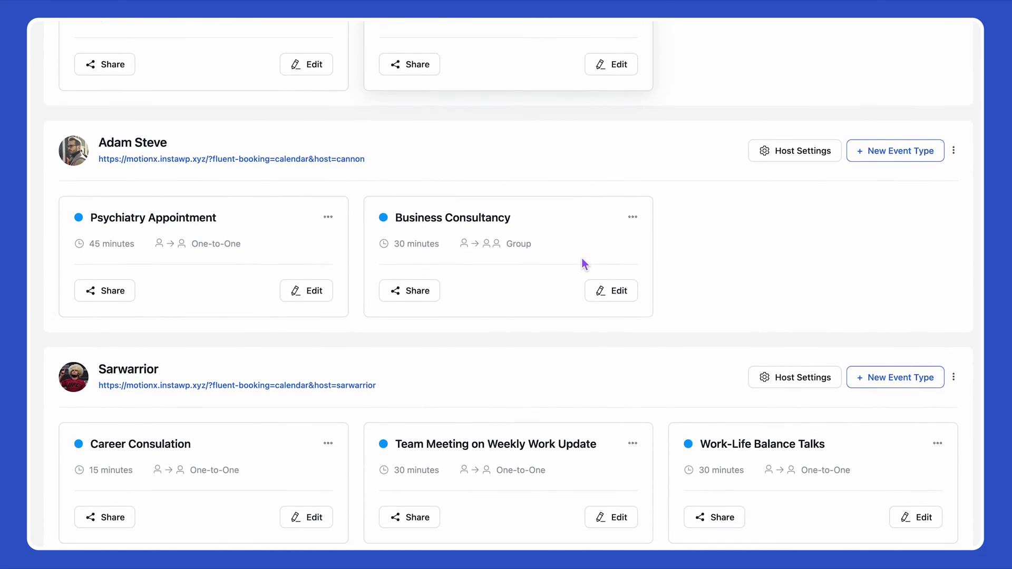
scroll(581, 257, "down", 1)
scroll(583, 261, "up", 5)
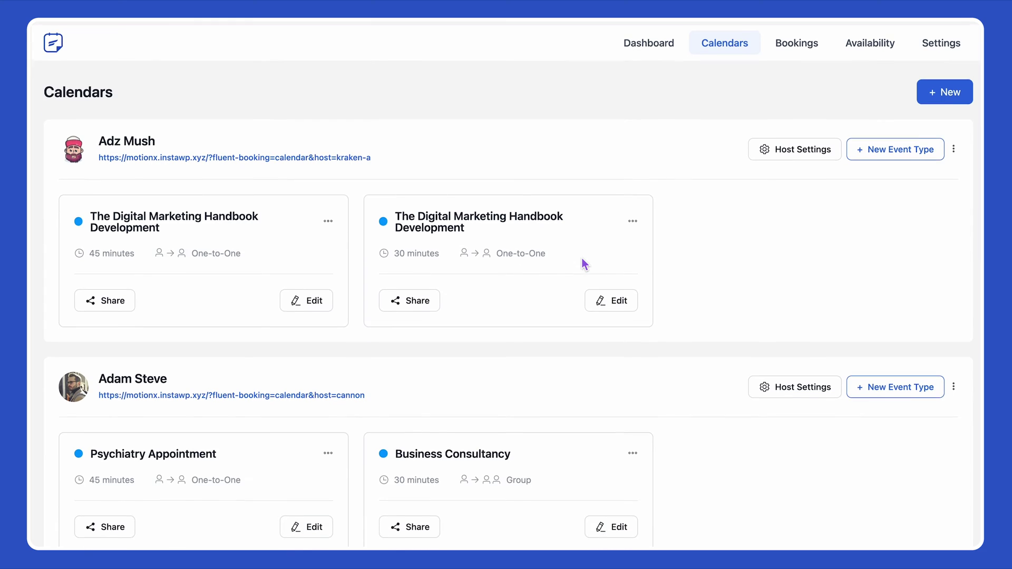
left_click(946, 88)
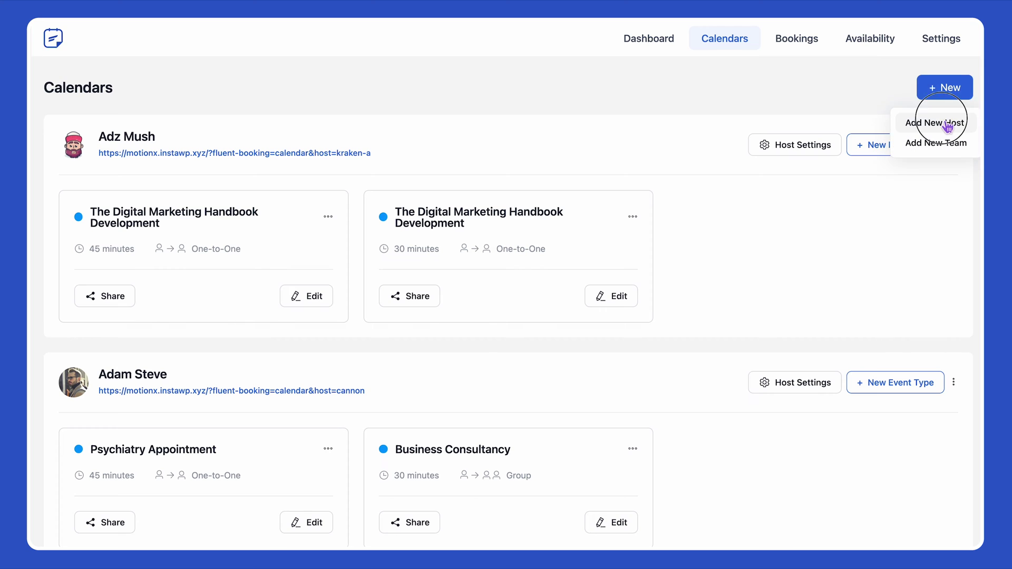
left_click(947, 126)
left_click(728, 103)
left_click(707, 132)
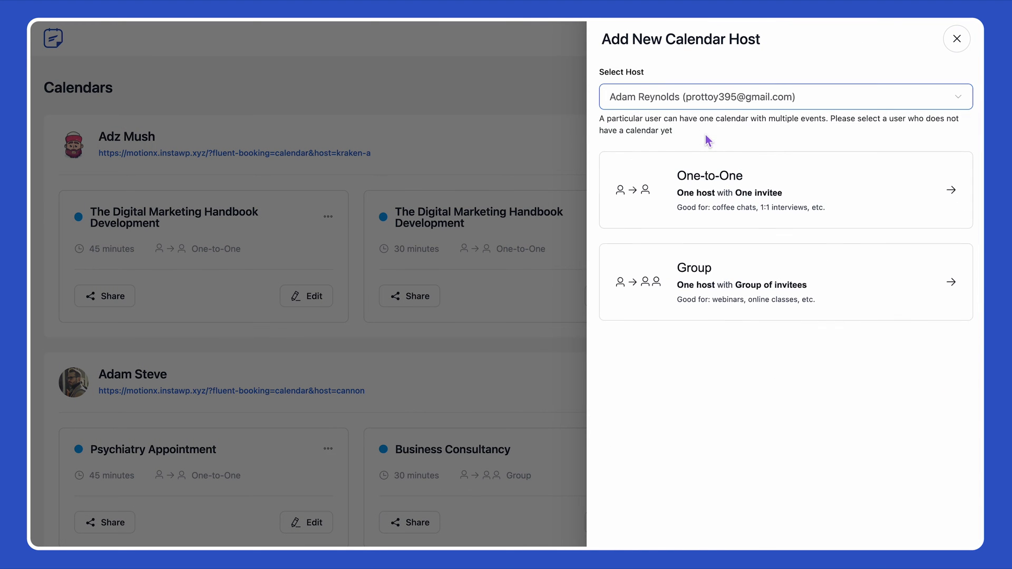
left_click(684, 198)
scroll(509, 296, "down", 2)
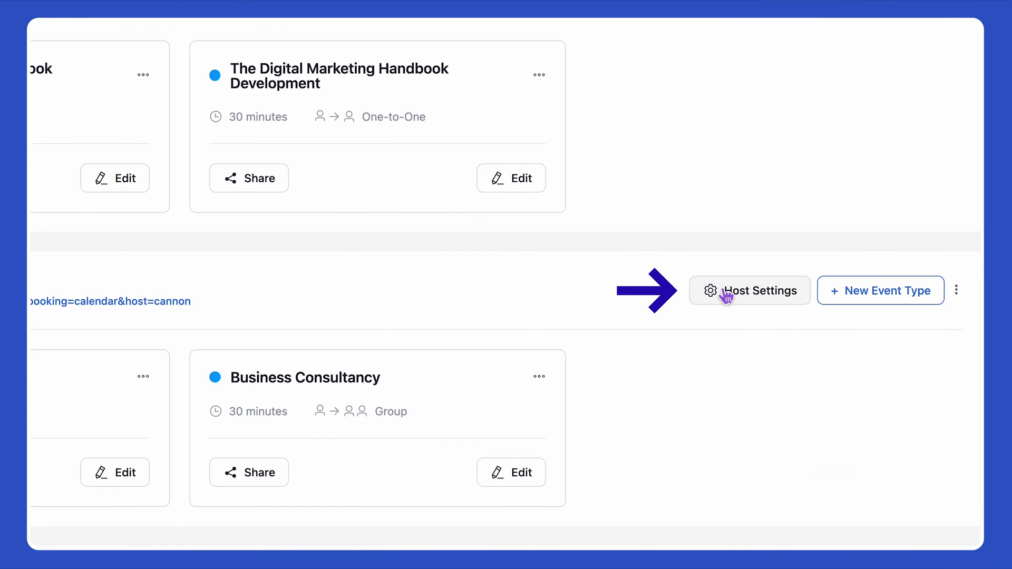
left_click(725, 292)
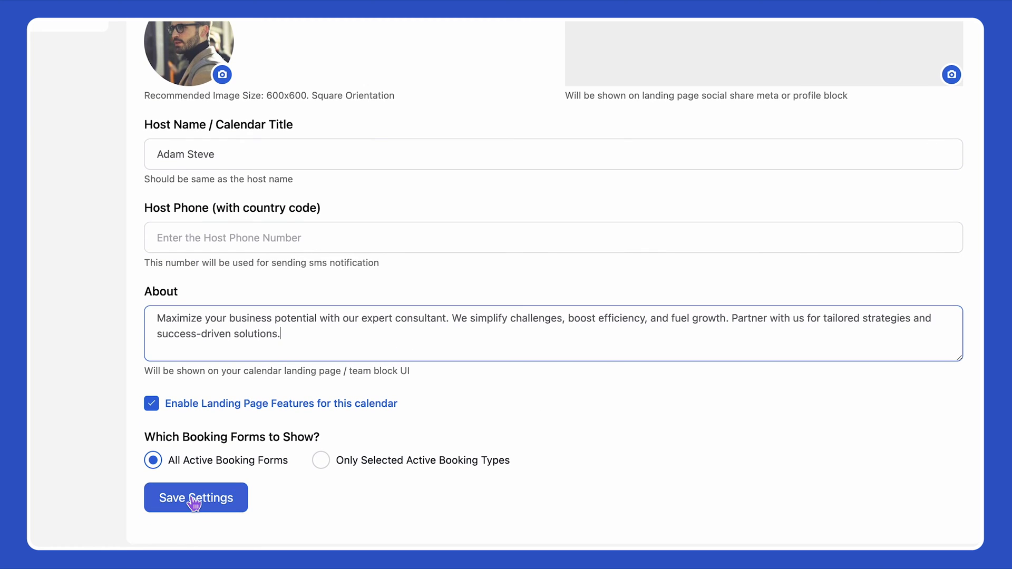
left_click(194, 498)
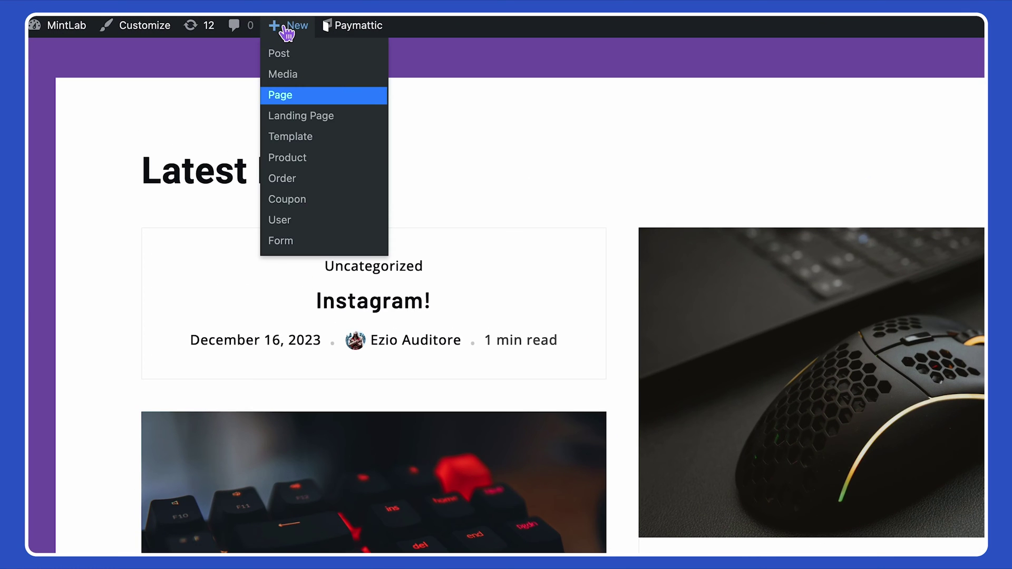
Step: Create a new WordPress page and insert a FluentBooking Team block into it
left_click(293, 97)
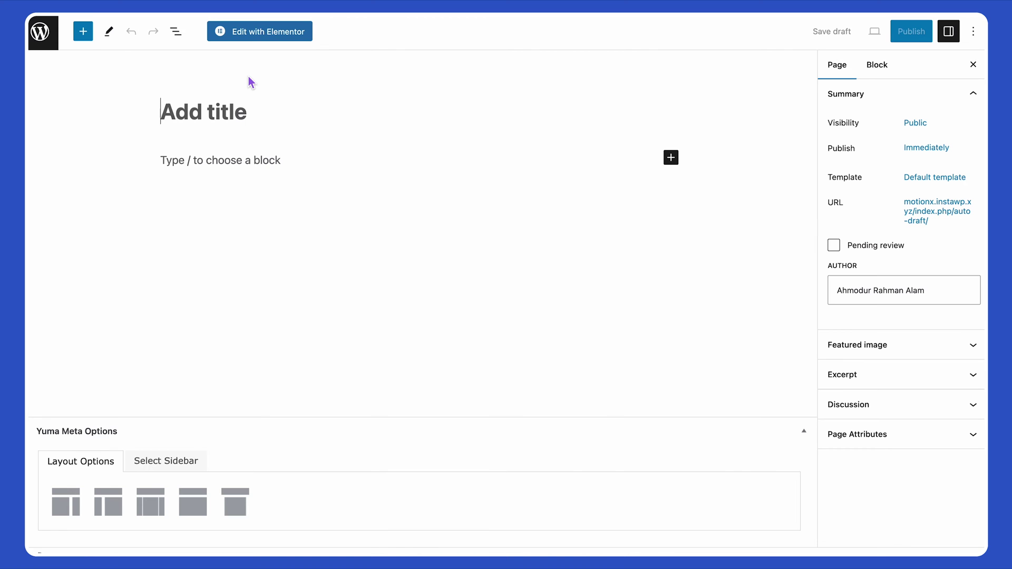
left_click(672, 160)
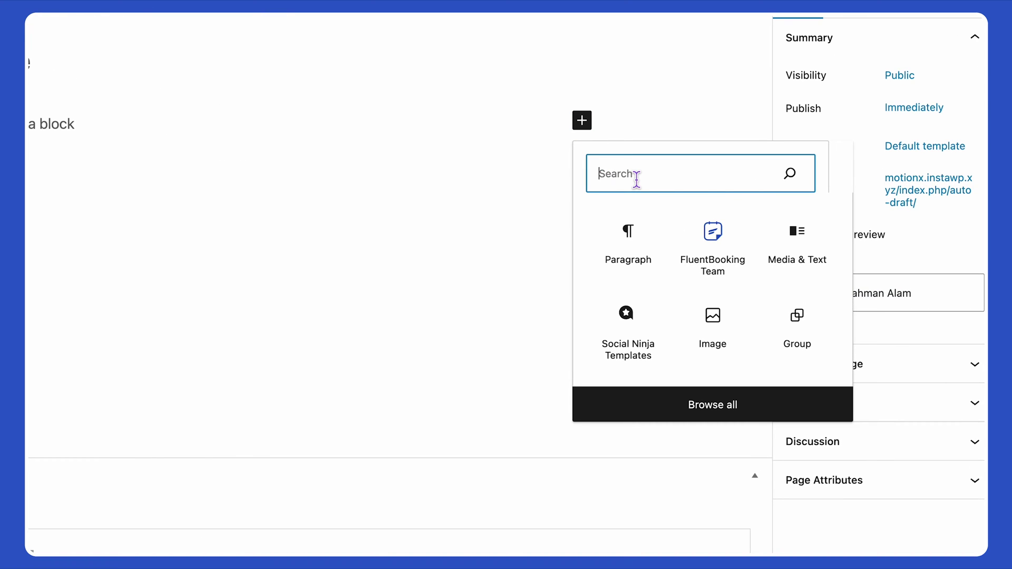
left_click(731, 258)
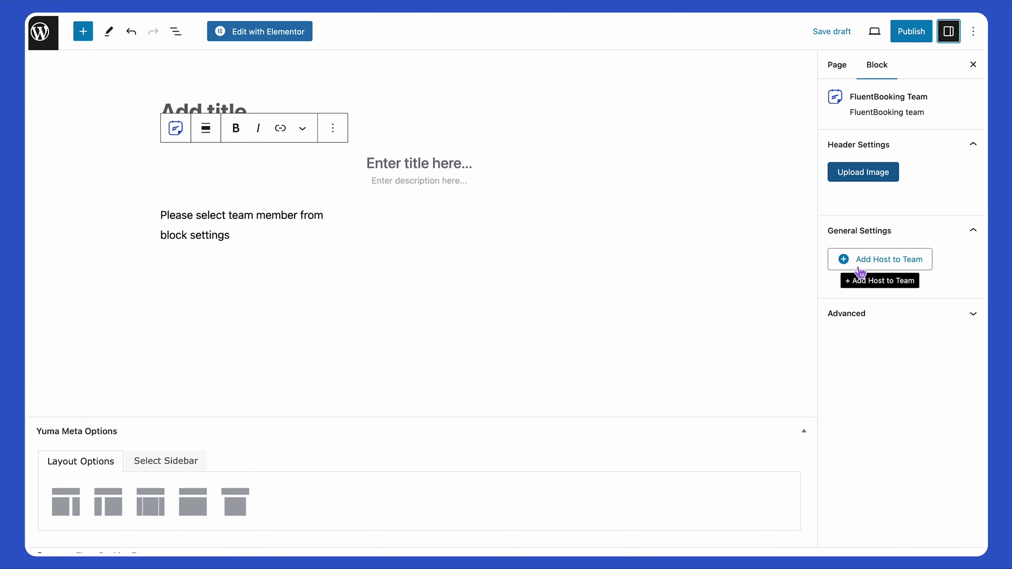
Step: Add three hosts to the Team block from the block settings
left_click(949, 34)
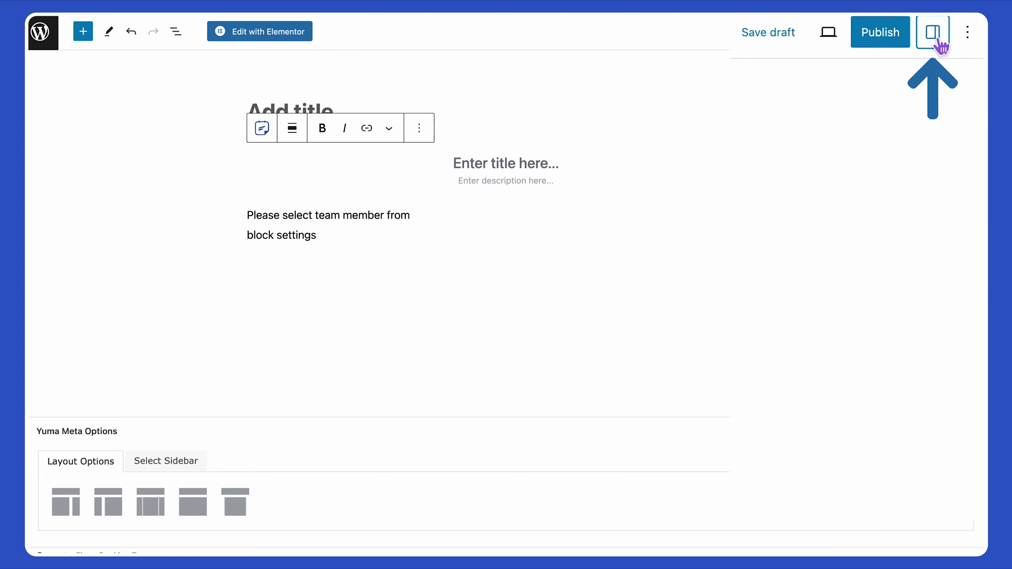
left_click(939, 37)
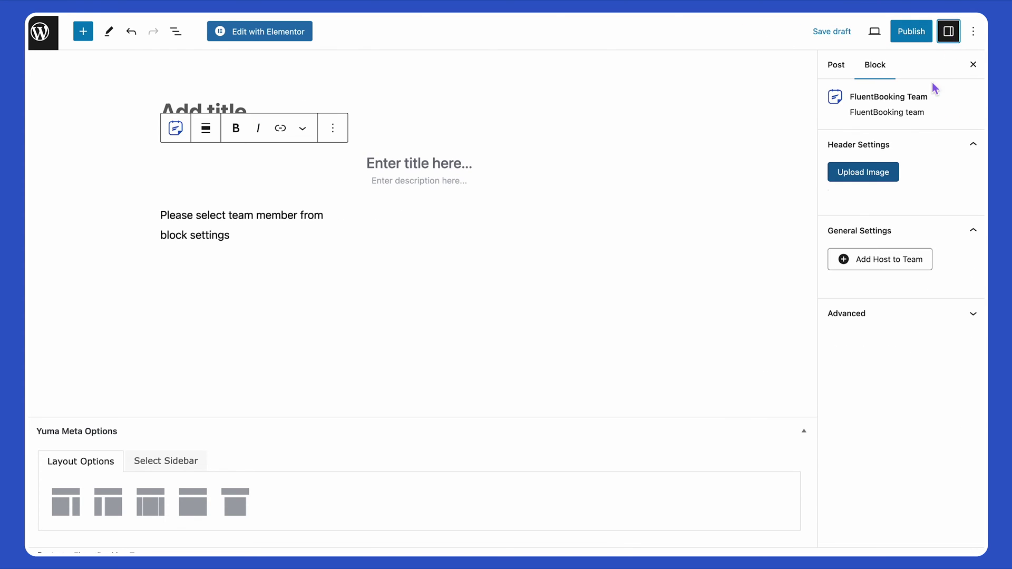
left_click(862, 188)
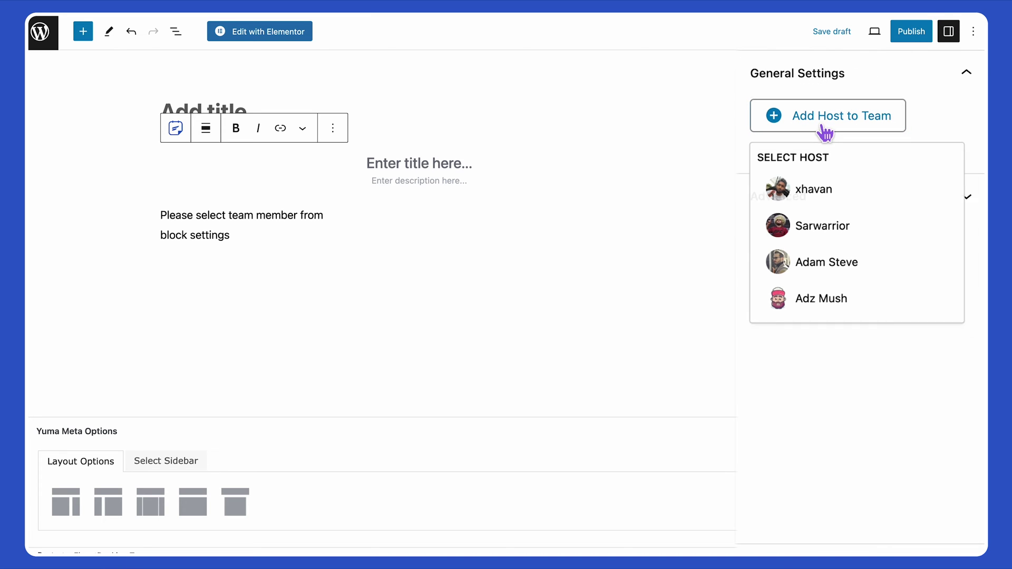
left_click(821, 190)
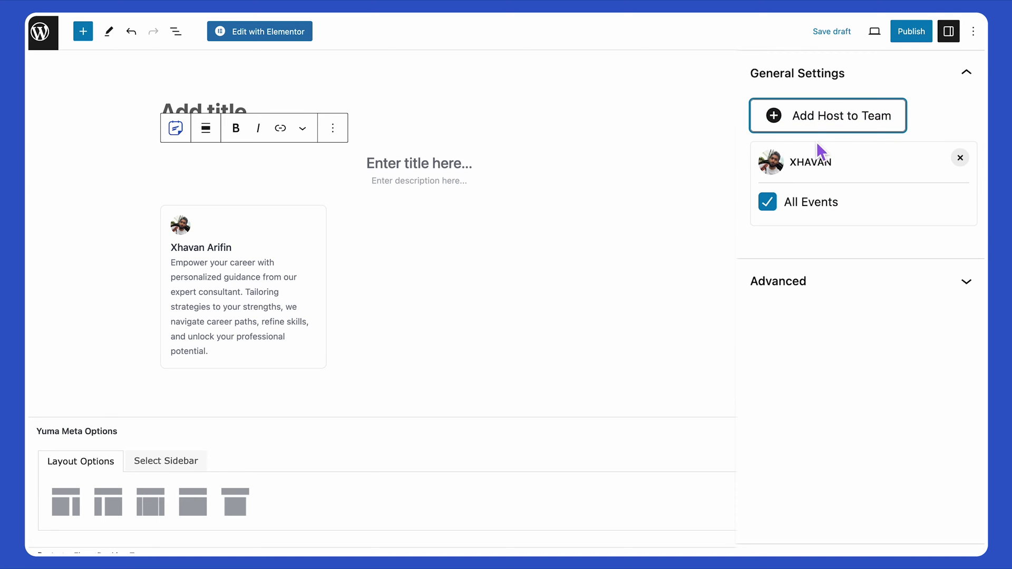
left_click(818, 127)
left_click(818, 241)
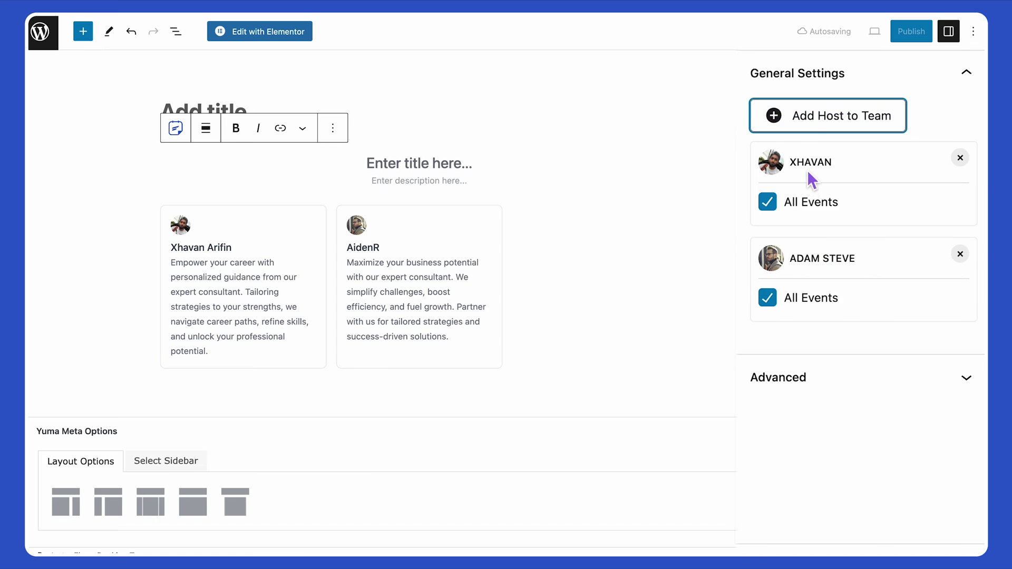
left_click(814, 131)
left_click(814, 192)
Step: Limit the first host to two courses and the second to Psychiatry Appointment, then save
left_click(768, 201)
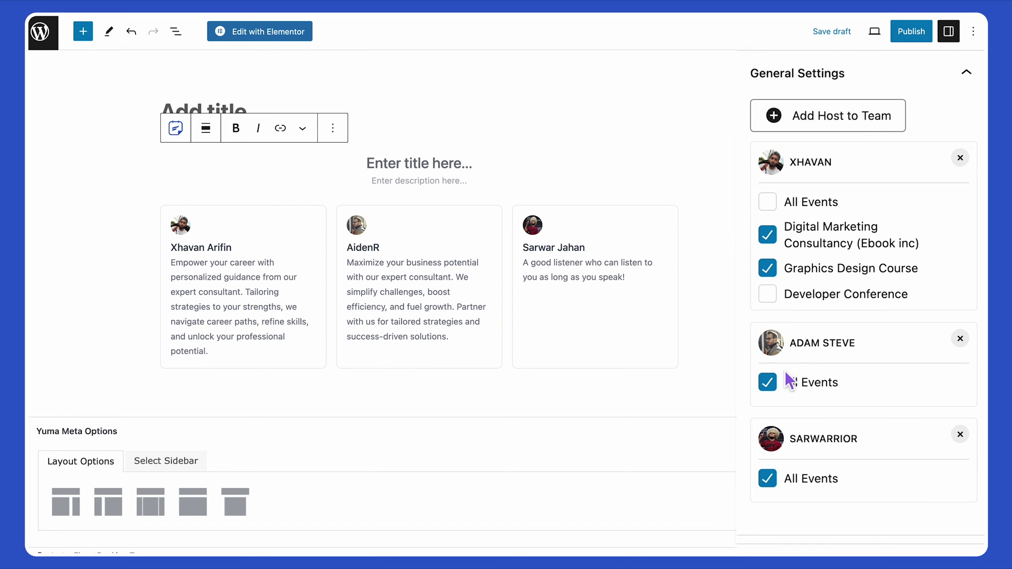
left_click(767, 382)
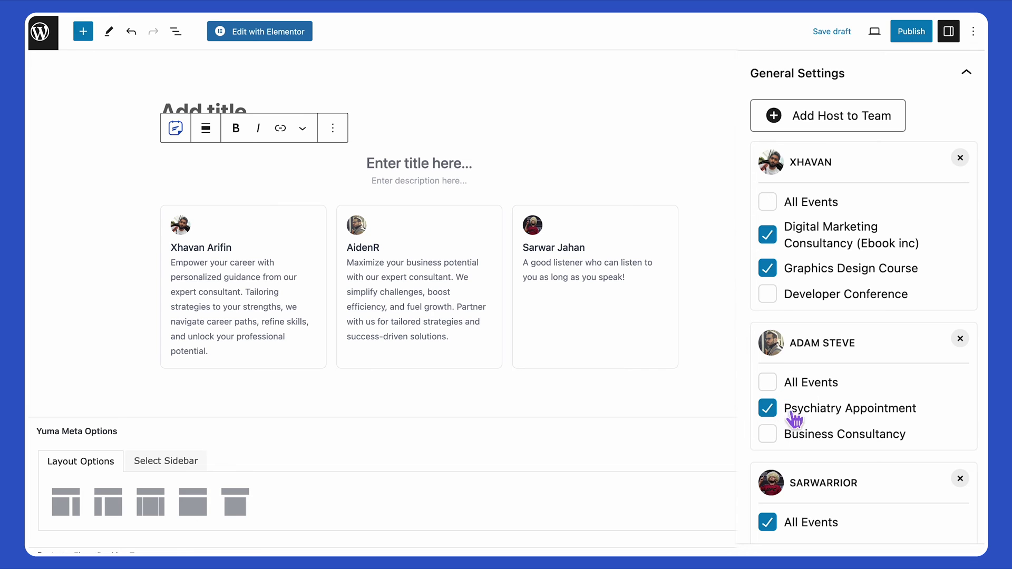
scroll(794, 419, "down", 2)
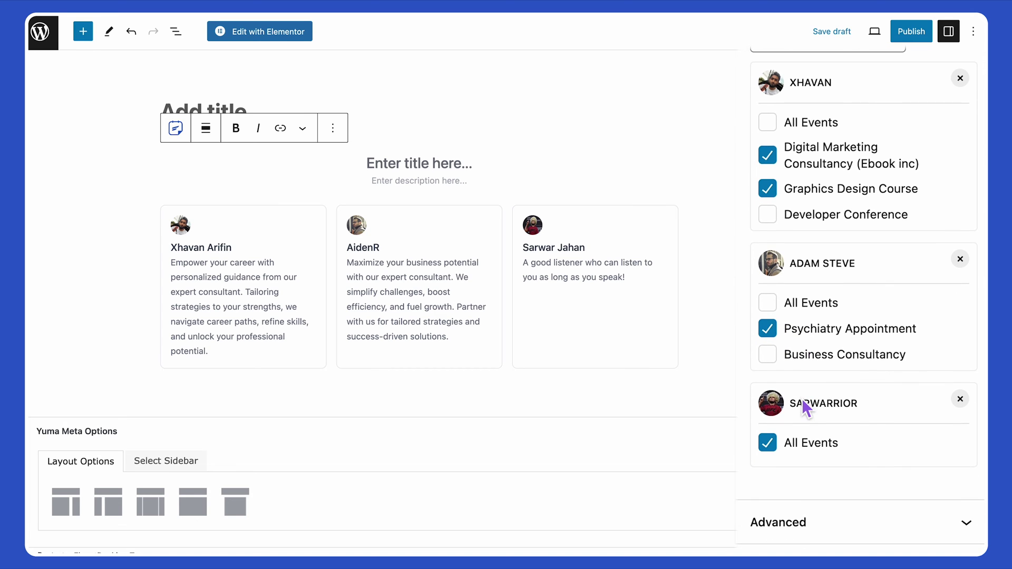
left_click(872, 524)
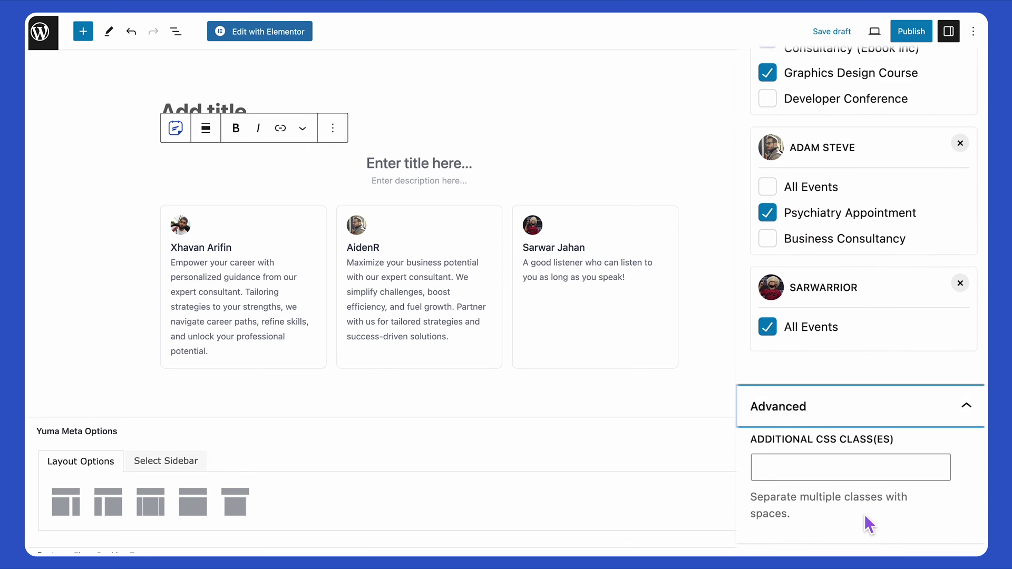
scroll(905, 506, "up", 5)
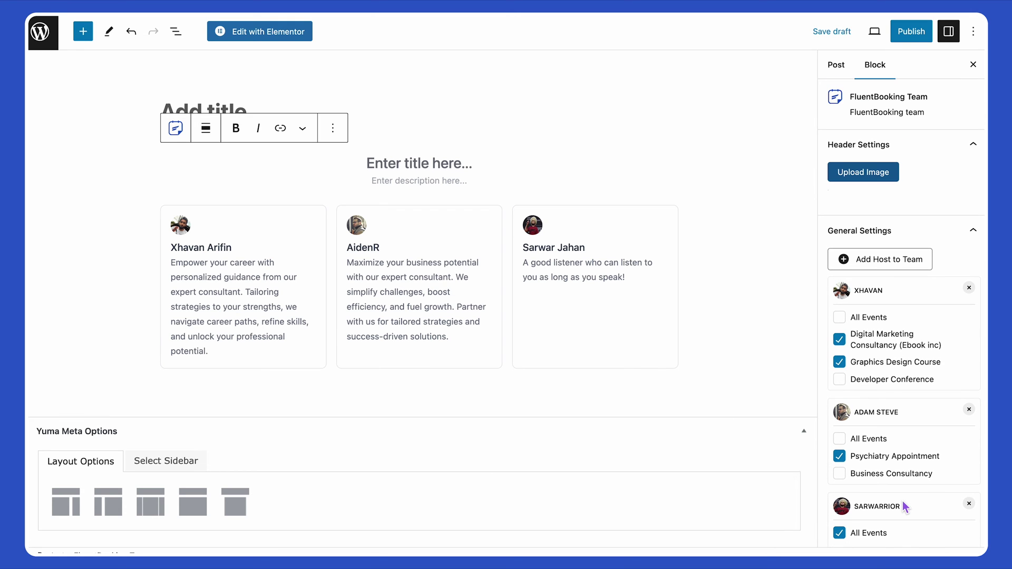
left_click(911, 32)
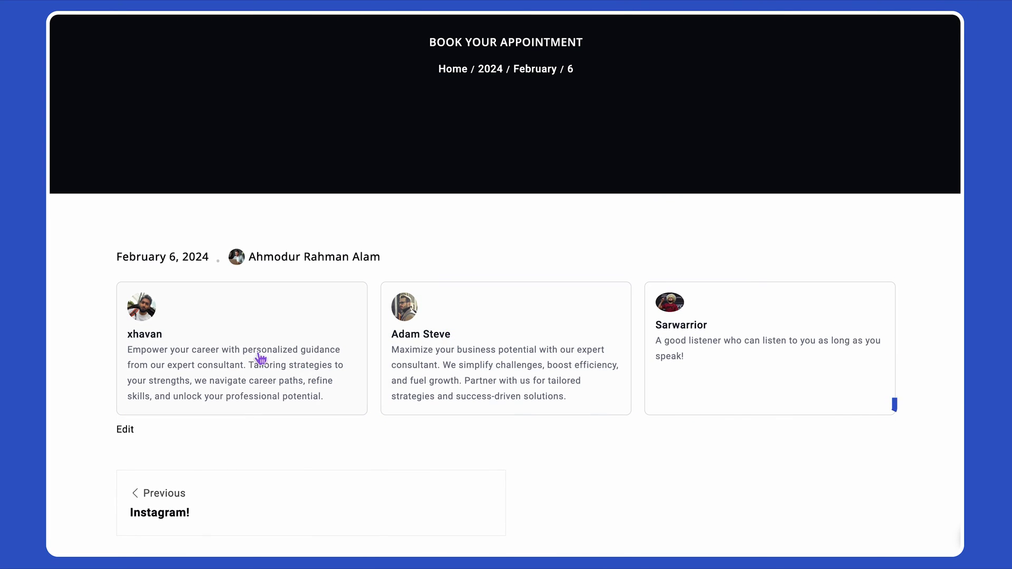
Step: Book Xhavan's Digital Marketing Consultancy for Thursday, Feb 22 at 18:00 and continue to payment
left_click(246, 356)
scroll(241, 348, "down", 3)
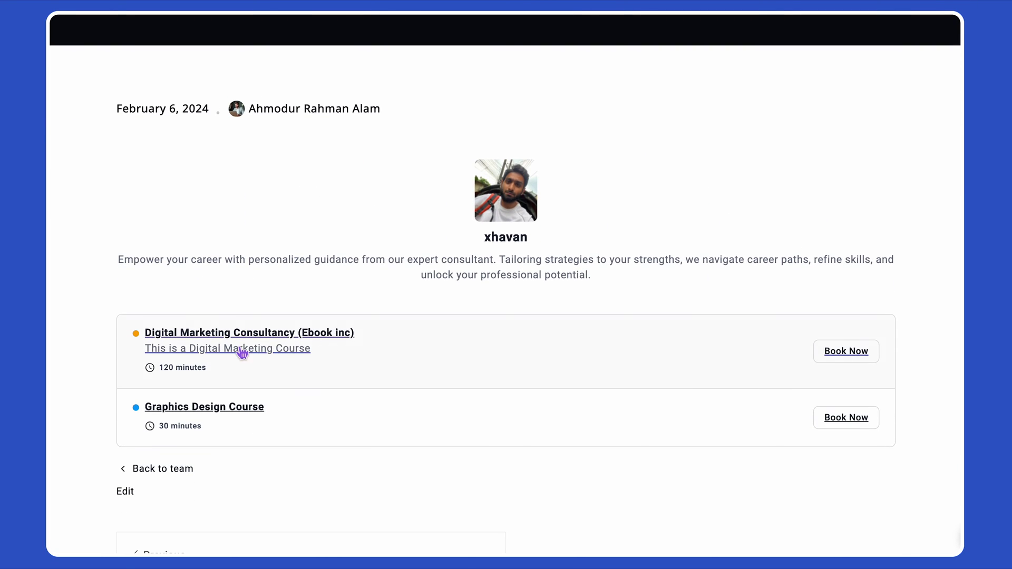
left_click(833, 367)
left_click(653, 319)
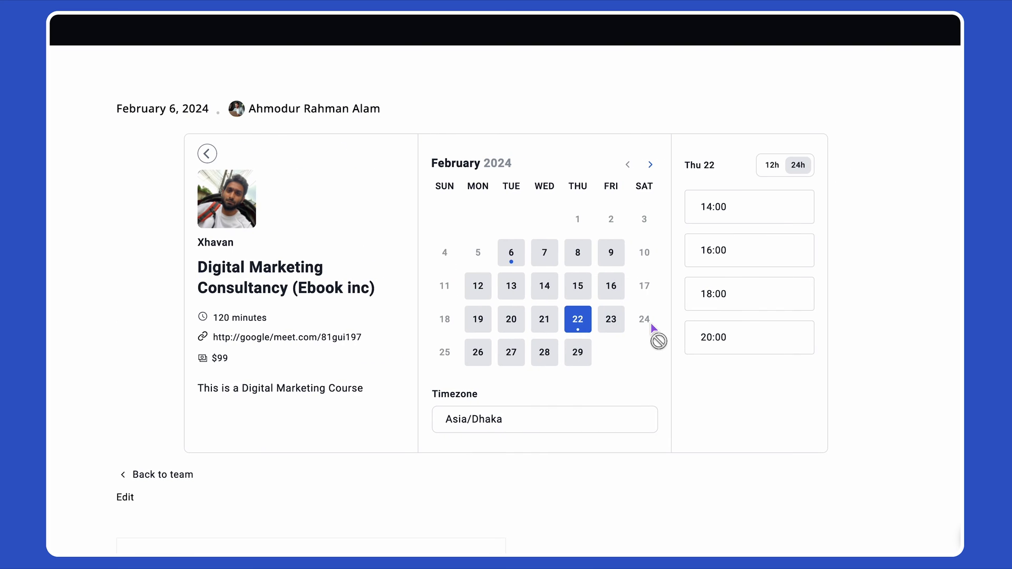
left_click(773, 301)
type("Marketing Consultancy")
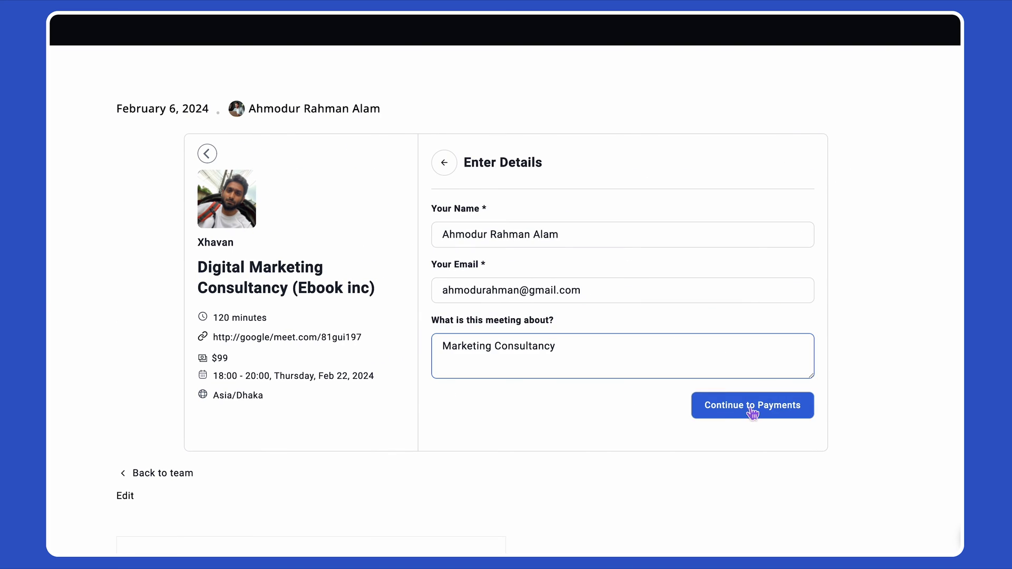